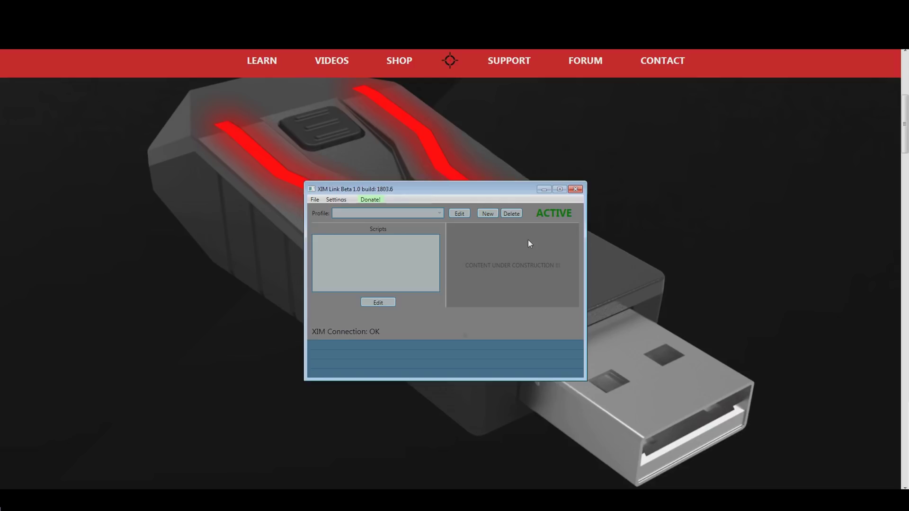
Deactivate XIM Link, accept the configured AutoHotkey and text editor locations, and close the activation keys list unchanged
{"action": "key", "text": "F12"}
{"action": "left_click", "coordinate": [335, 201]}
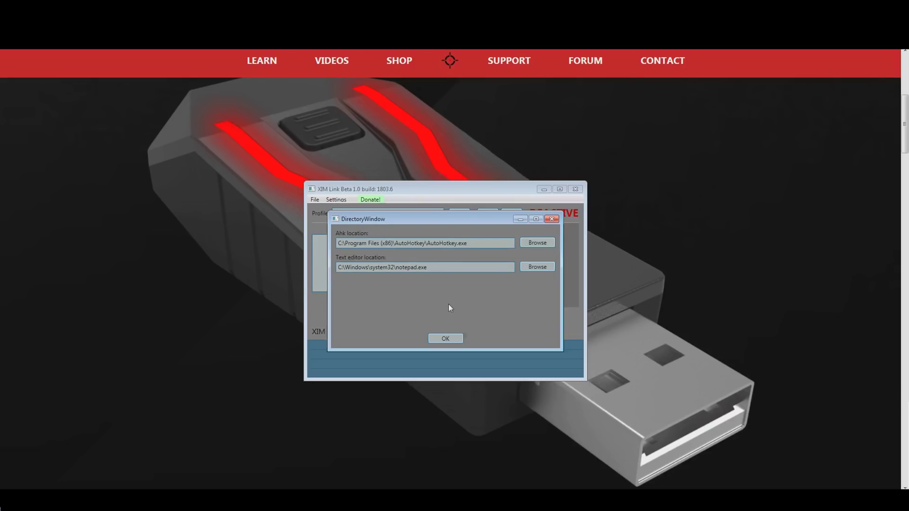
{"action": "left_click", "coordinate": [445, 339]}
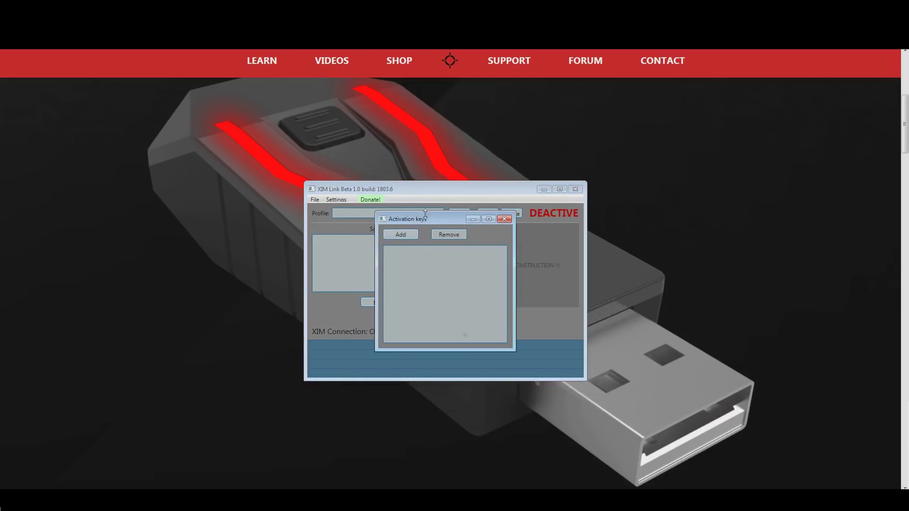
{"action": "left_click", "coordinate": [505, 219]}
{"action": "left_click", "coordinate": [504, 219]}
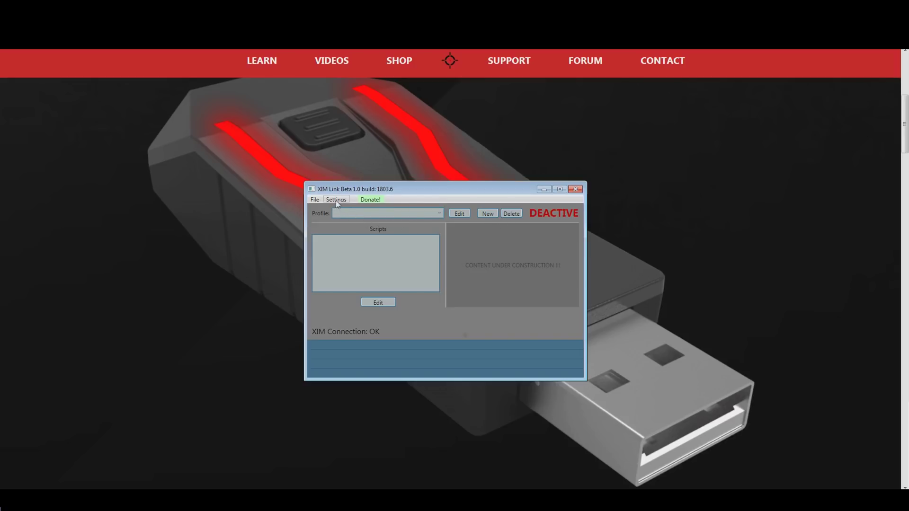
Add Q to the list of activation keys
{"action": "left_click", "coordinate": [349, 229]}
{"action": "left_click", "coordinate": [403, 232]}
{"action": "key", "text": "q"}
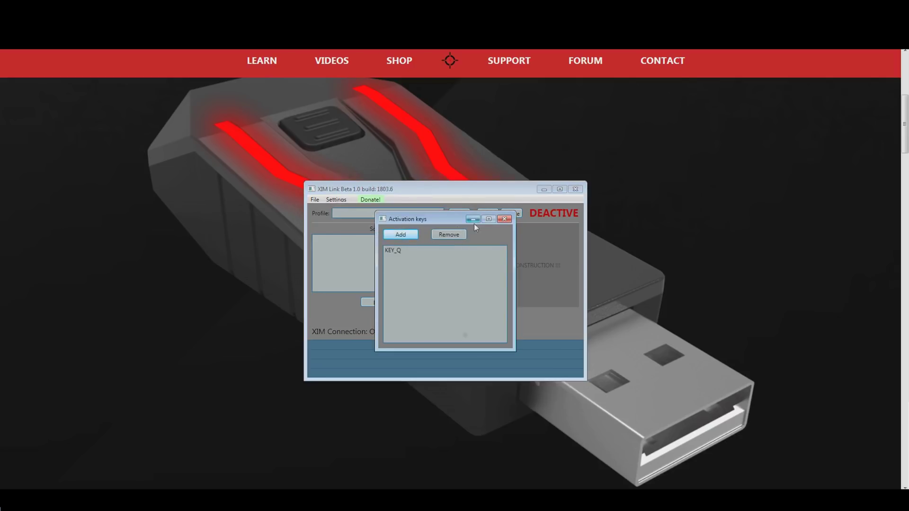
{"action": "left_click", "coordinate": [504, 218]}
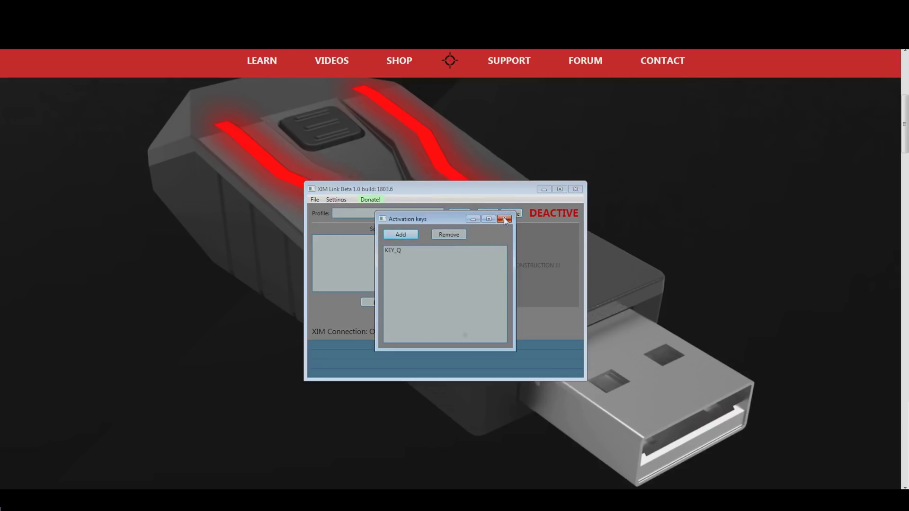
Add Q to the list of deactivation keys and try it as the toggle
{"action": "left_click", "coordinate": [333, 201]}
{"action": "left_click", "coordinate": [344, 238]}
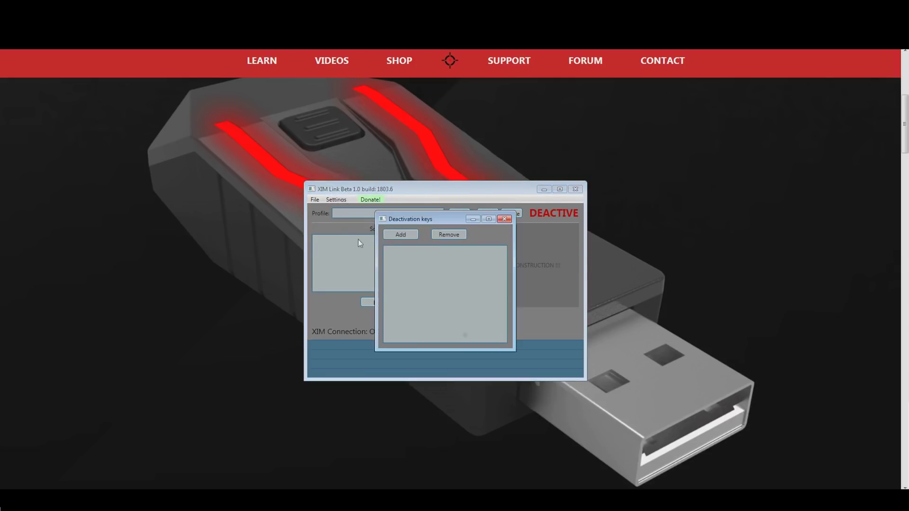
{"action": "left_click", "coordinate": [394, 236]}
{"action": "key", "text": "q"}
{"action": "left_click", "coordinate": [501, 219]}
{"action": "key", "text": "q"}
{"action": "left_click", "coordinate": [504, 218]}
Review the configured activation keys list and close it
{"action": "left_click", "coordinate": [336, 201]}
{"action": "left_click", "coordinate": [353, 232]}
{"action": "left_click", "coordinate": [504, 219]}
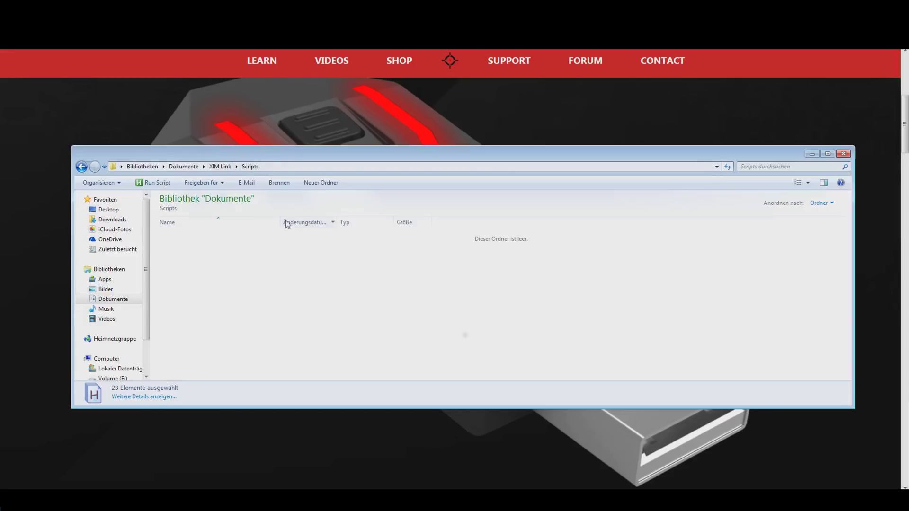
Paste the copied example script into the Scripts folder under XIM Link in the documents library
{"action": "key", "text": "ctrl+v"}
{"action": "left_click", "coordinate": [256, 269]}
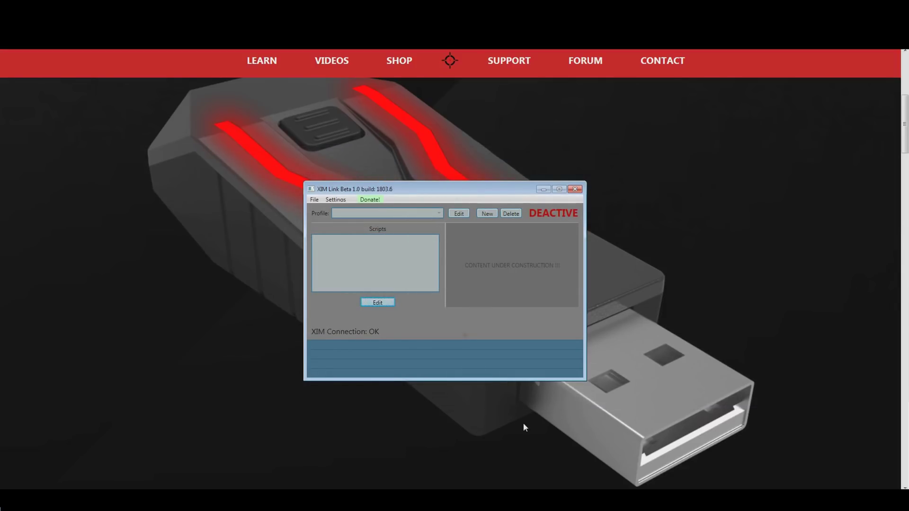
Create a new profile named "Destiny Super Ability" with activation key F1 and XIM profile key F10
{"action": "left_click", "coordinate": [486, 213]}
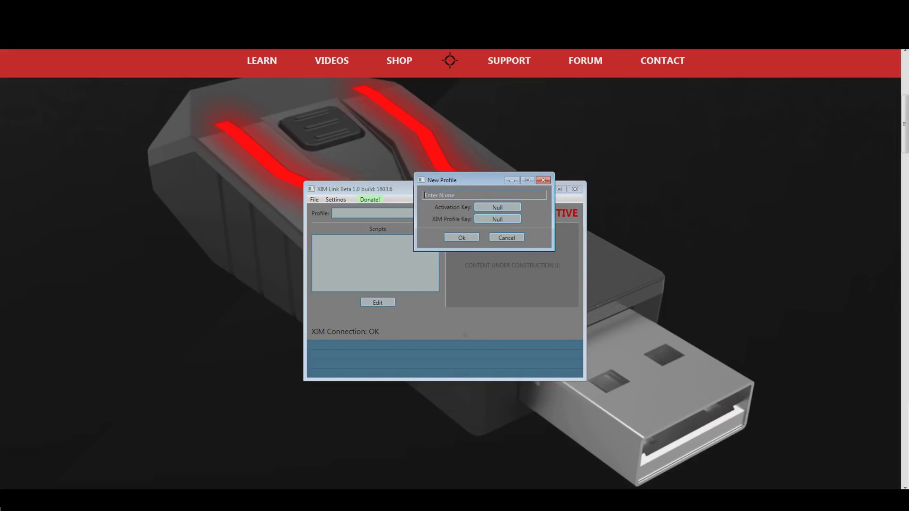
{"action": "type", "text": "Destiny Super Ability"}
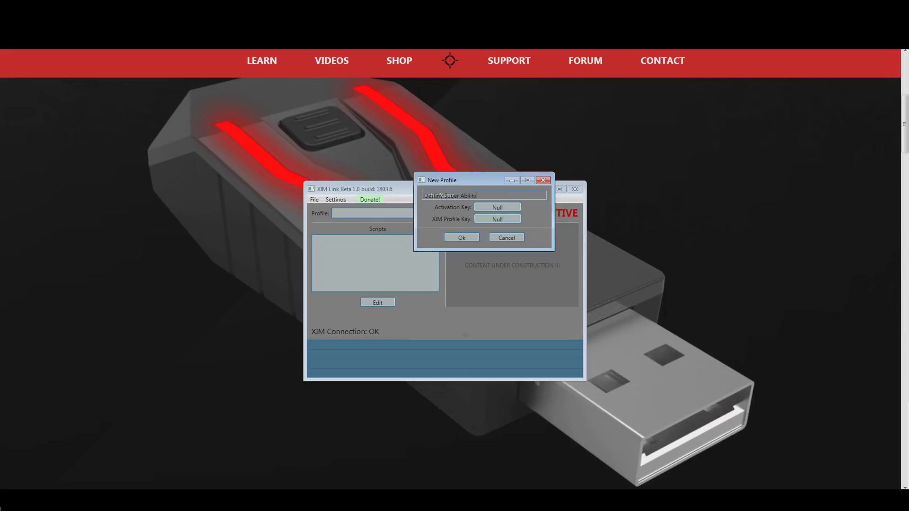
{"action": "left_click", "coordinate": [498, 209]}
{"action": "key", "text": "F1"}
{"action": "left_click", "coordinate": [498, 219]}
{"action": "key", "text": "F10"}
{"action": "left_click", "coordinate": [463, 238]}
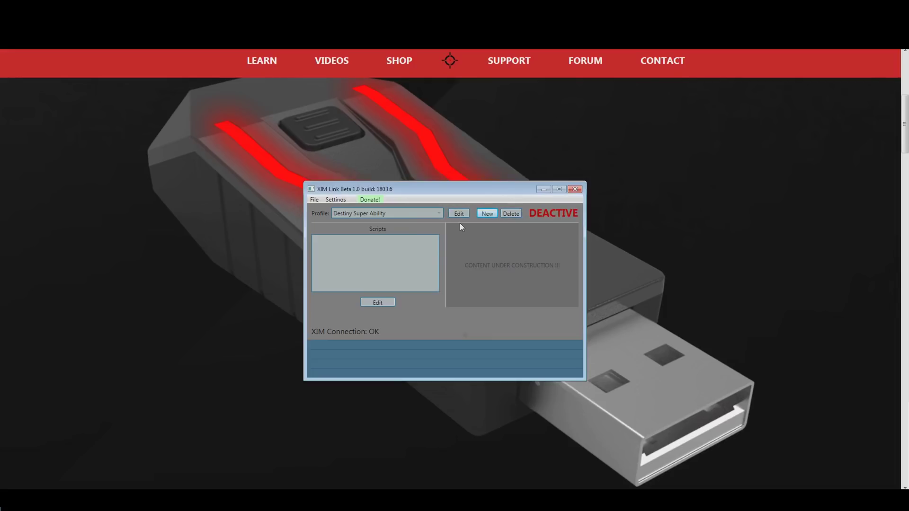
Assign the Example Script Destiny Super Button script to the Destiny Super Ability profile's script group
{"action": "left_click", "coordinate": [379, 303]}
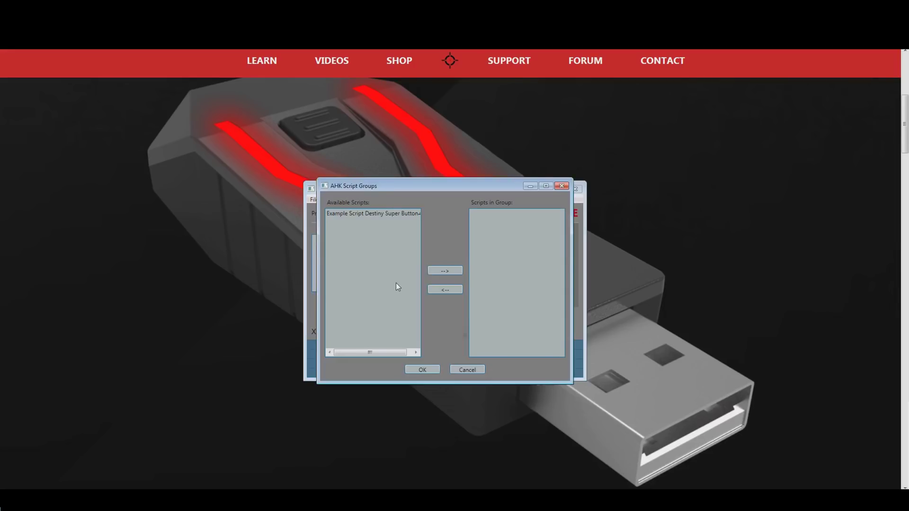
{"action": "left_click", "coordinate": [377, 214]}
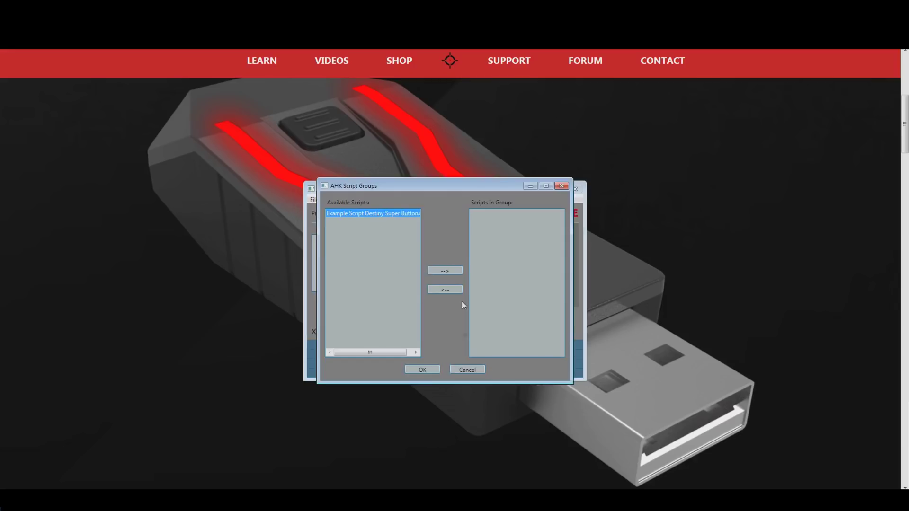
{"action": "left_click", "coordinate": [443, 268]}
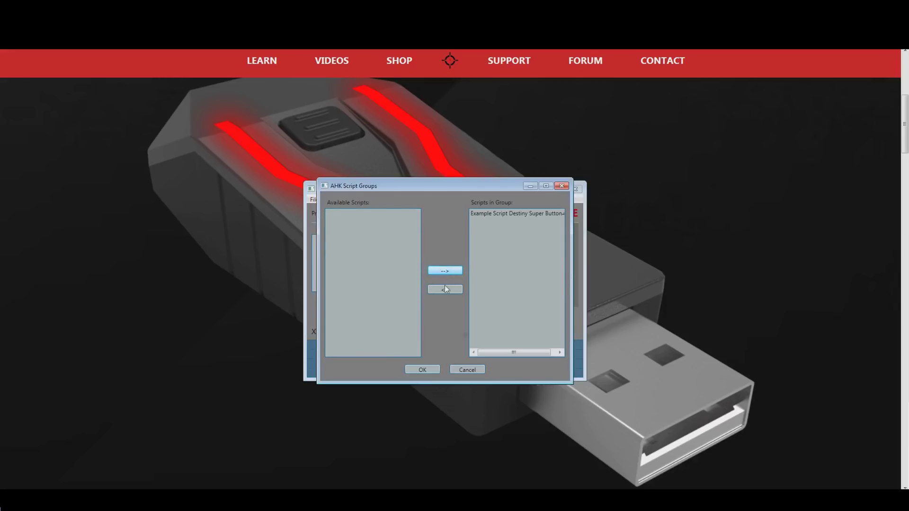
{"action": "left_click", "coordinate": [493, 213]}
{"action": "left_click", "coordinate": [444, 289]}
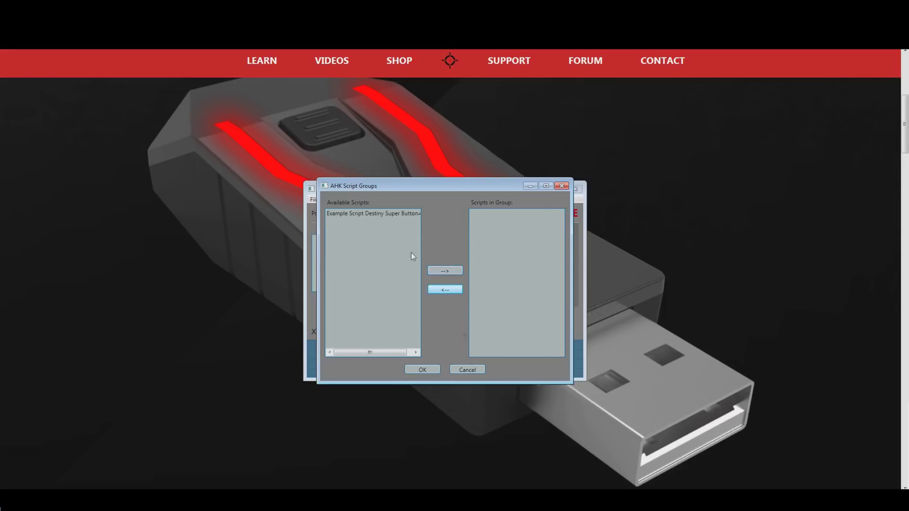
{"action": "left_click", "coordinate": [383, 213]}
{"action": "left_click", "coordinate": [441, 271]}
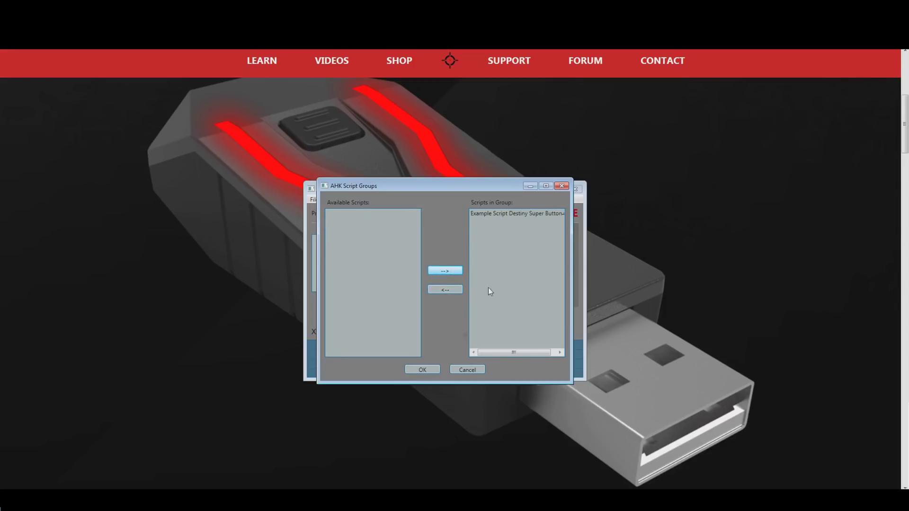
{"action": "left_click", "coordinate": [421, 370]}
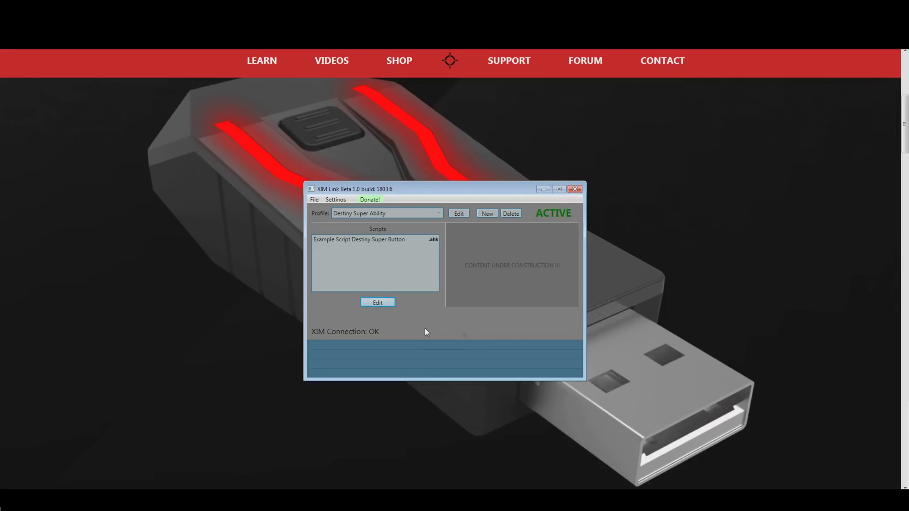
Test U and J together and separately with the link active, and deactivate XIM Link
{"action": "key", "text": "u+j"}
{"action": "key", "text": "u"}
{"action": "key", "text": "j"}
{"action": "key", "text": "F12"}
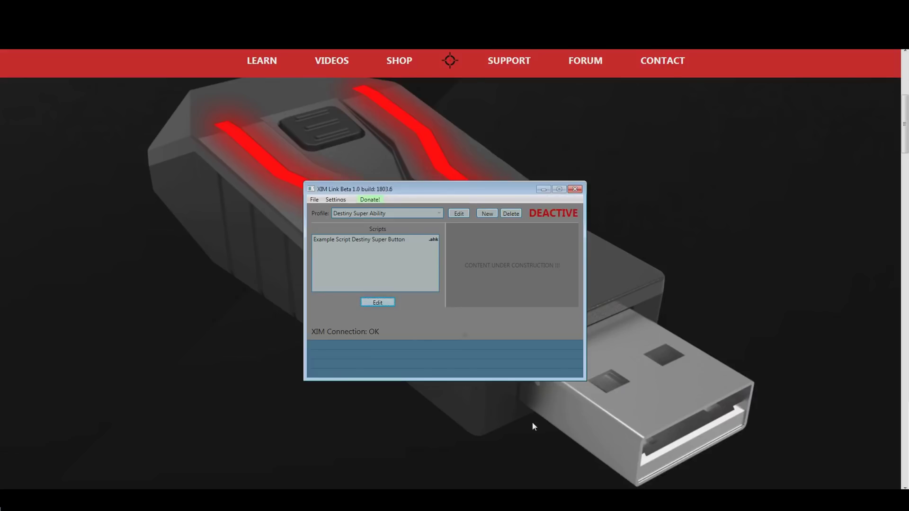